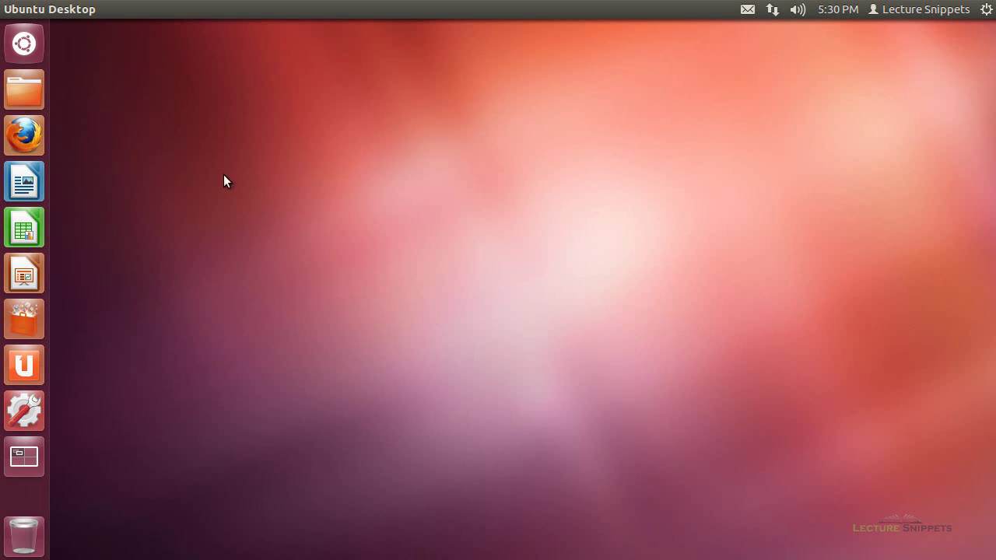
Search the installed applications for "disk", open Disk Utility and maximize its window
left_click(32, 48)
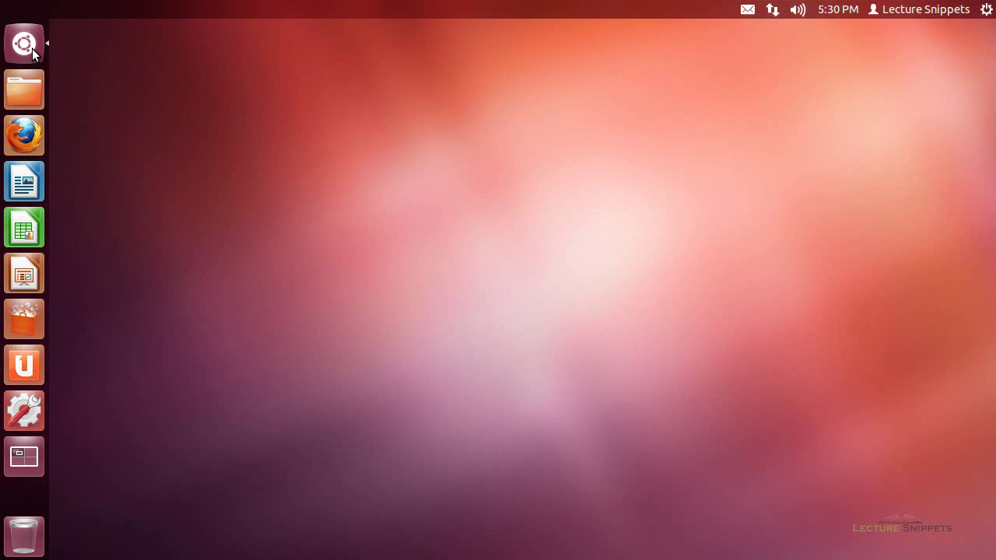
type("disk")
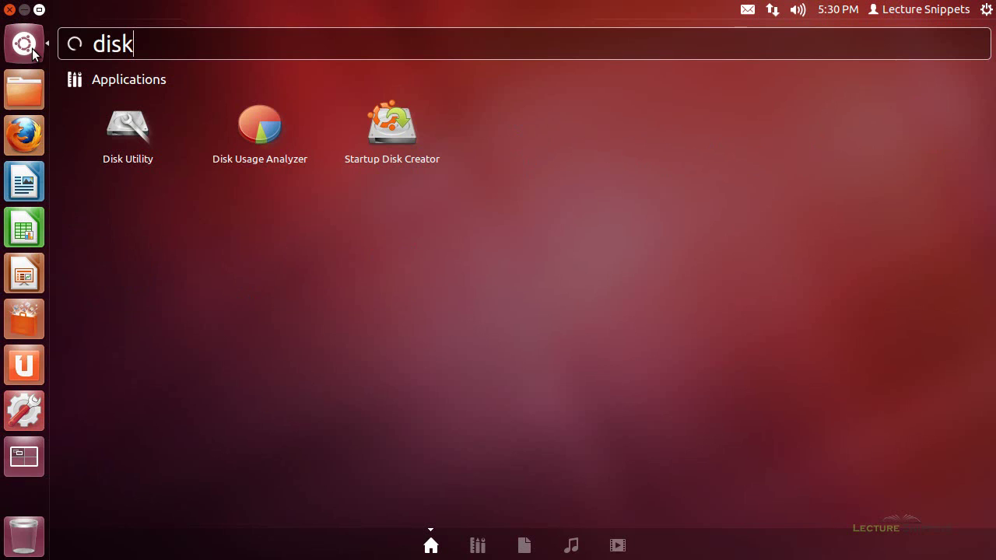
left_click(131, 137)
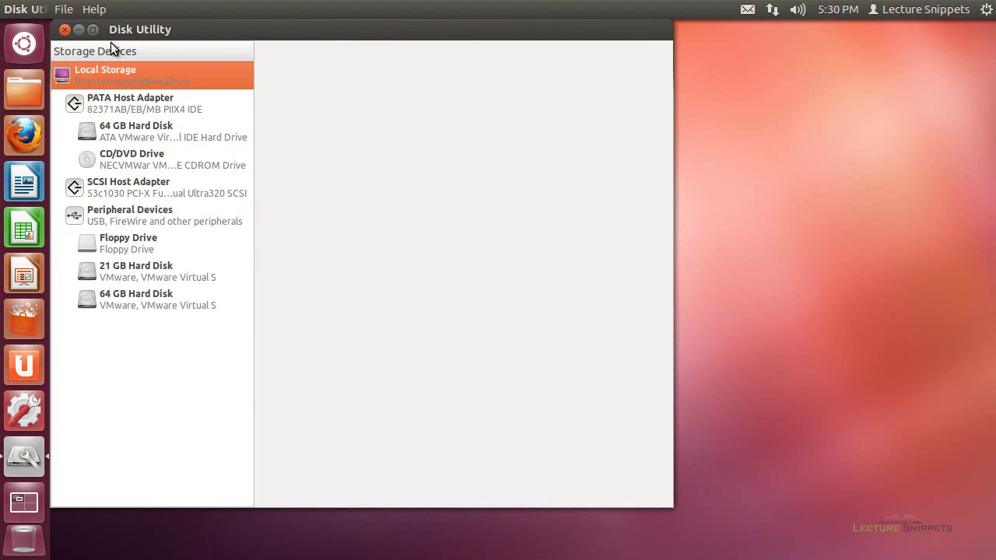
left_click(91, 30)
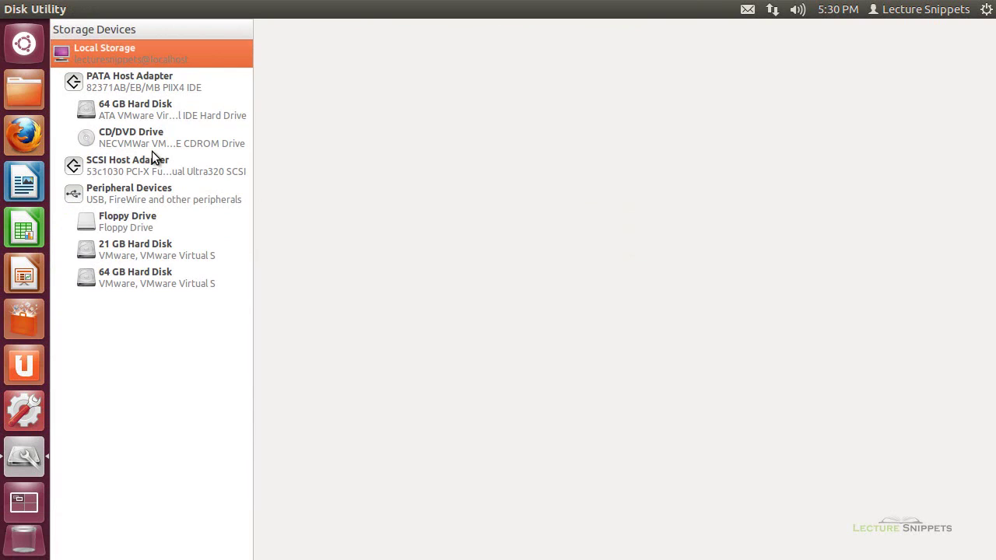
Format the 64 GB ATA hard disk with the Master Boot Record scheme, authorizing the change with the account password
left_click(131, 118)
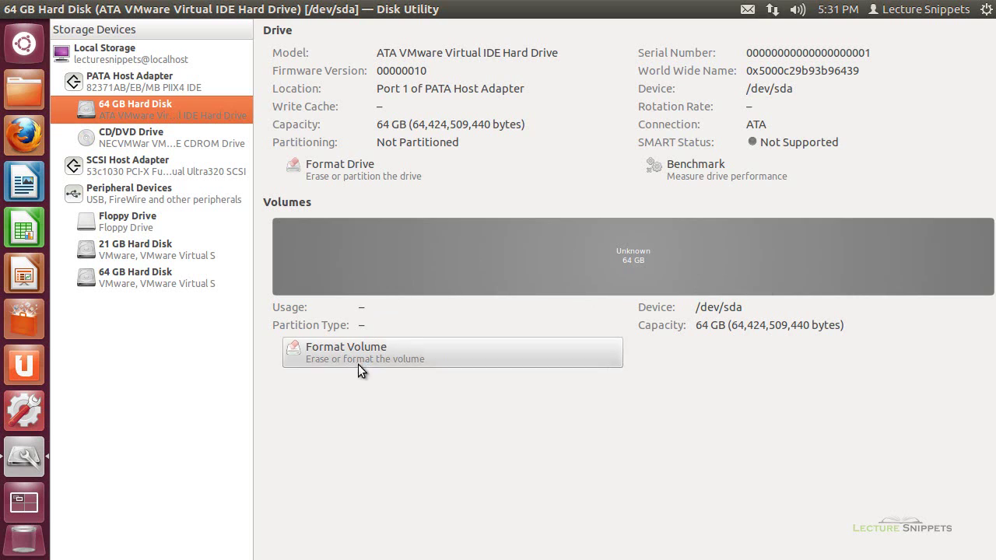
left_click(362, 180)
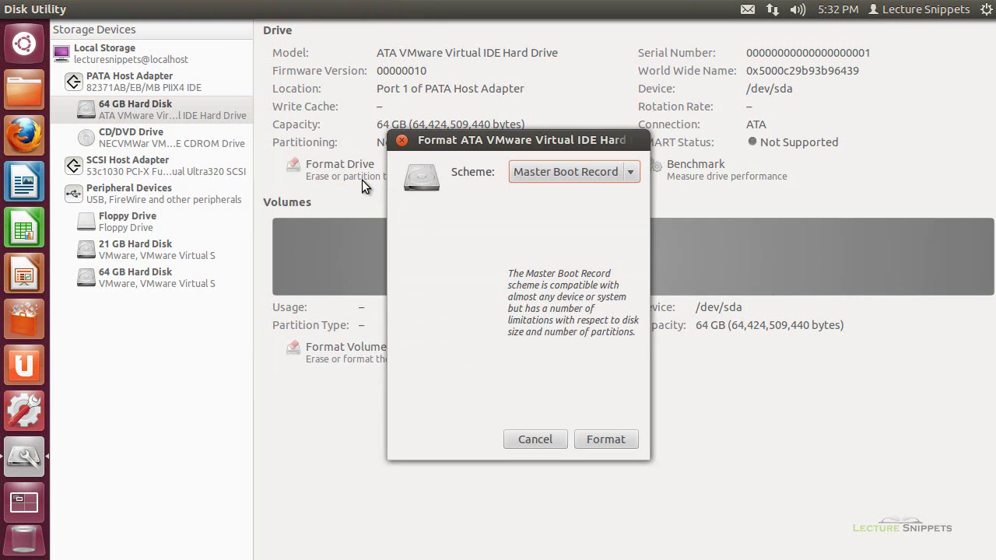
left_click(635, 175)
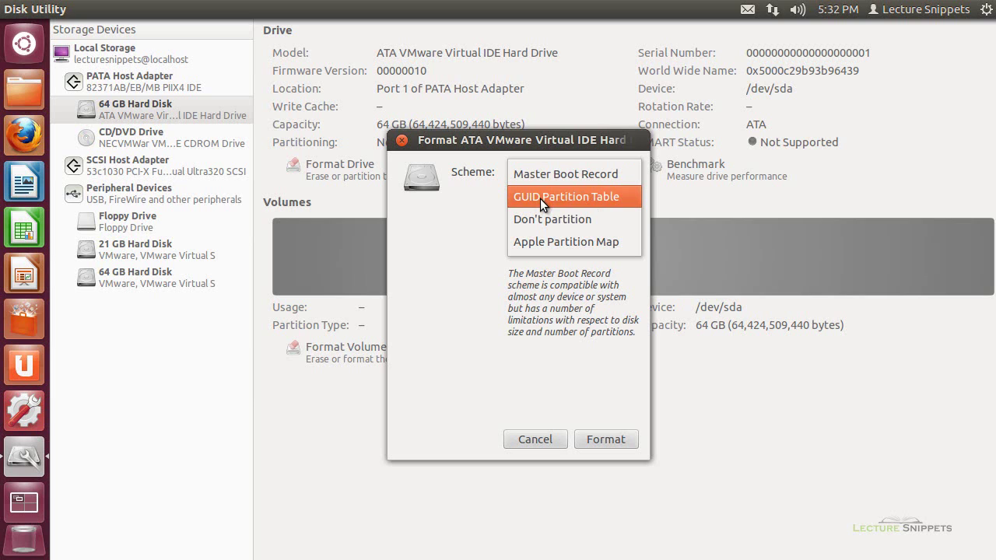
left_click(553, 177)
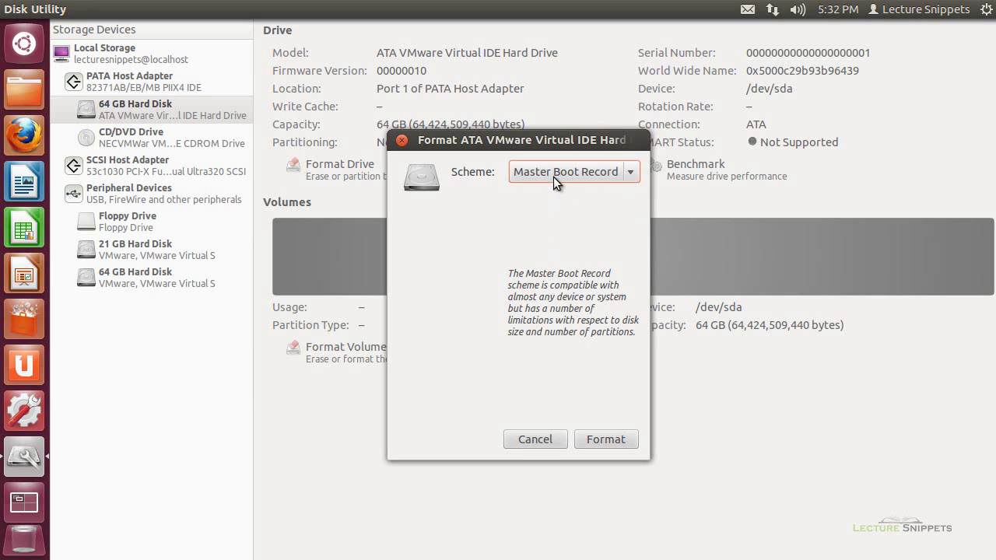
left_click(600, 440)
left_click(719, 343)
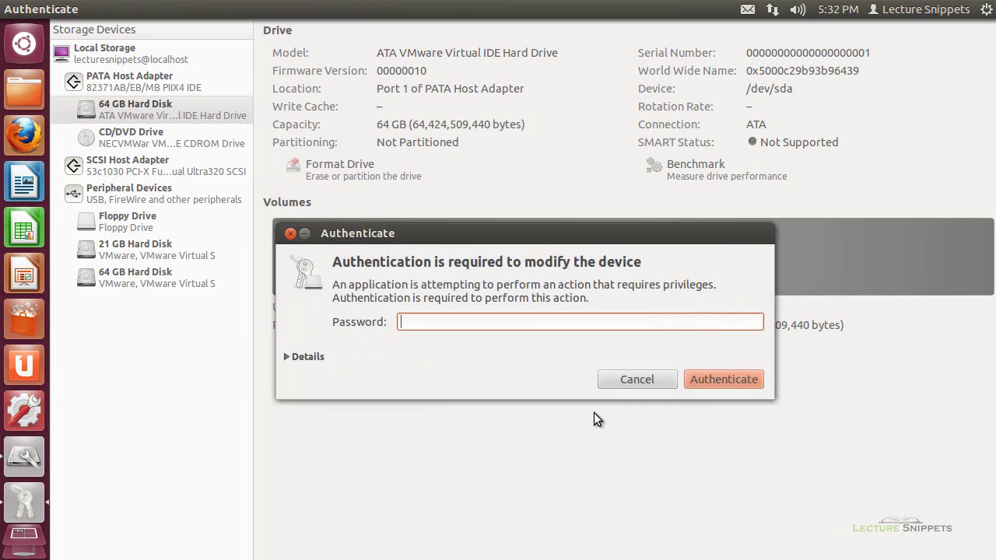
type("*******")
key("Return")
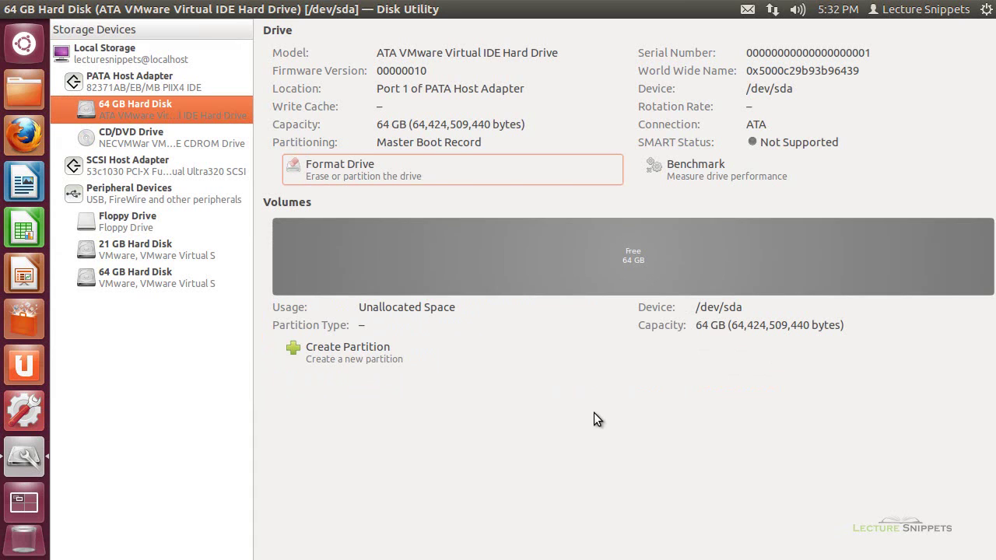
Create a 40 GB Ext4 partition named Backup in the unallocated space of the 64 GB ATA disk
left_click(531, 258)
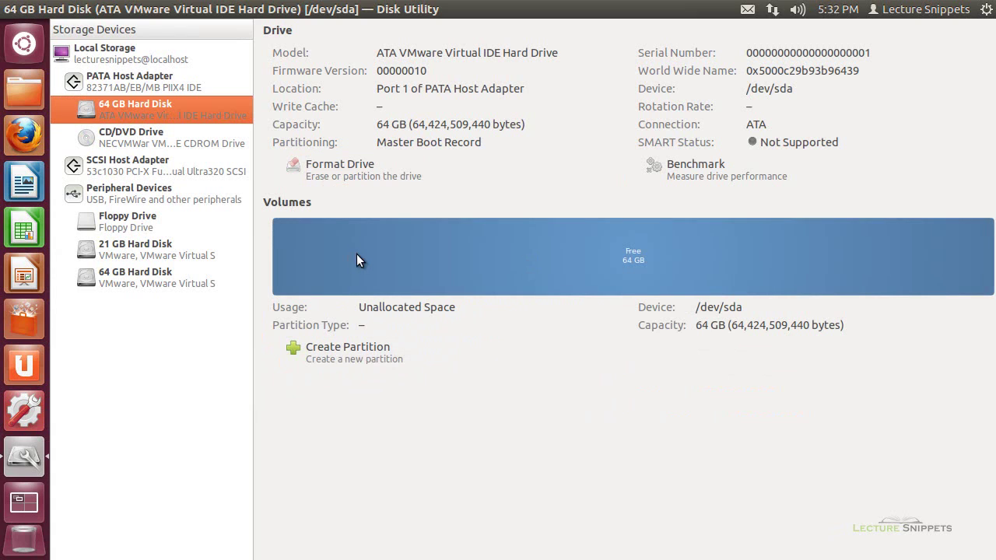
left_click(350, 352)
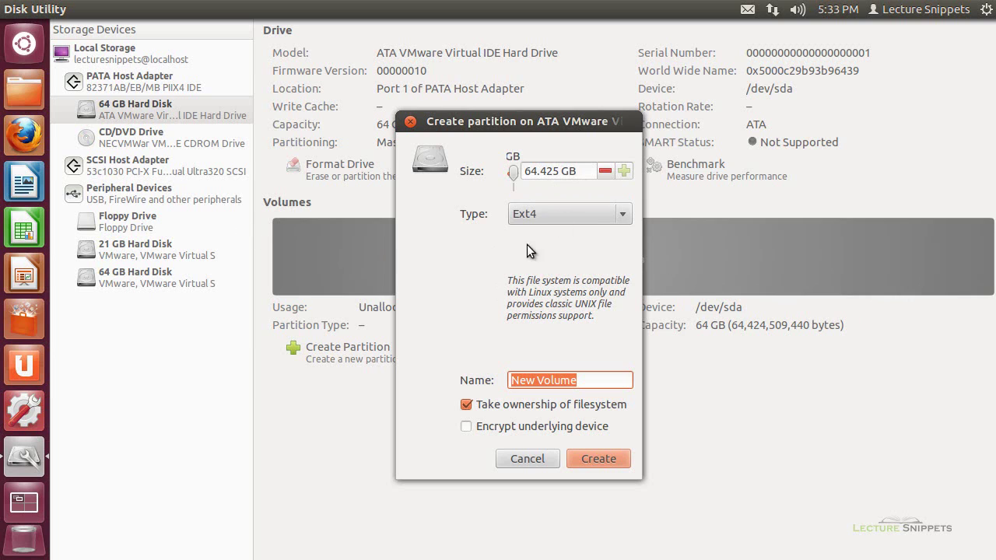
left_click_drag(580, 175, 514, 173)
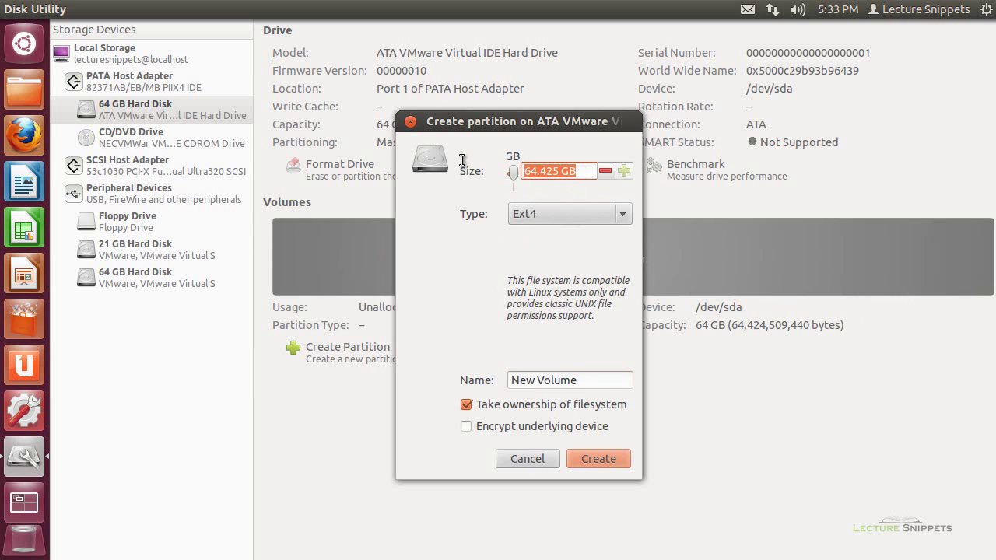
type("40")
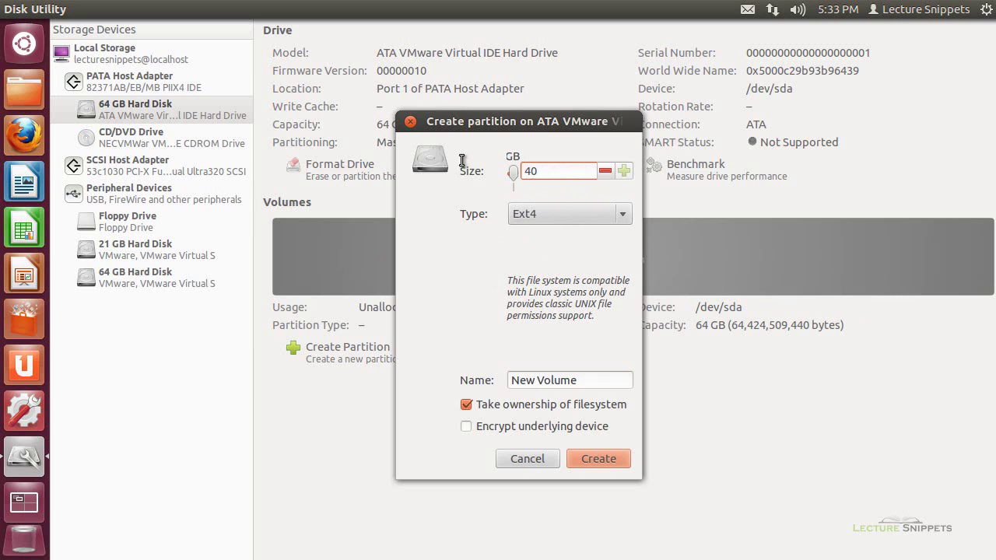
left_click(620, 214)
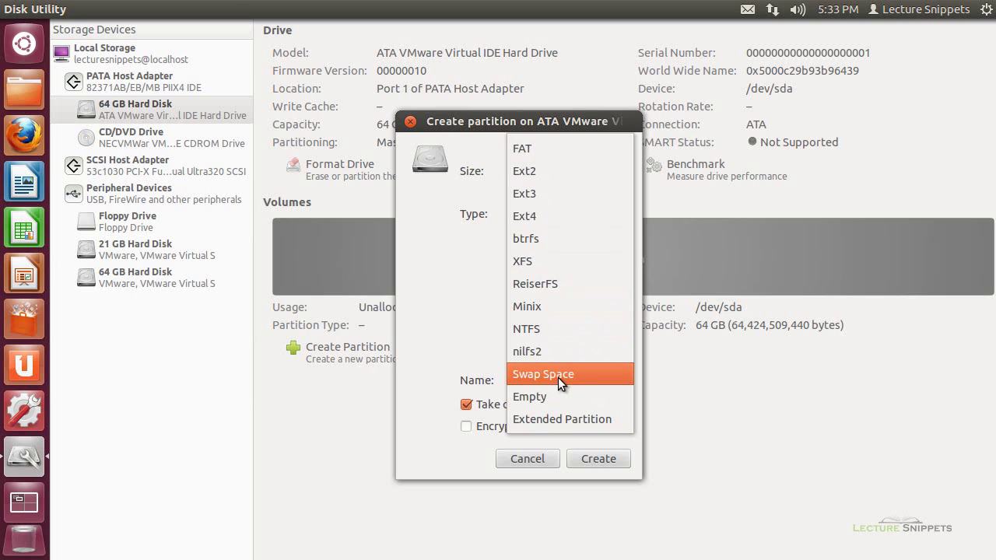
left_click(529, 218)
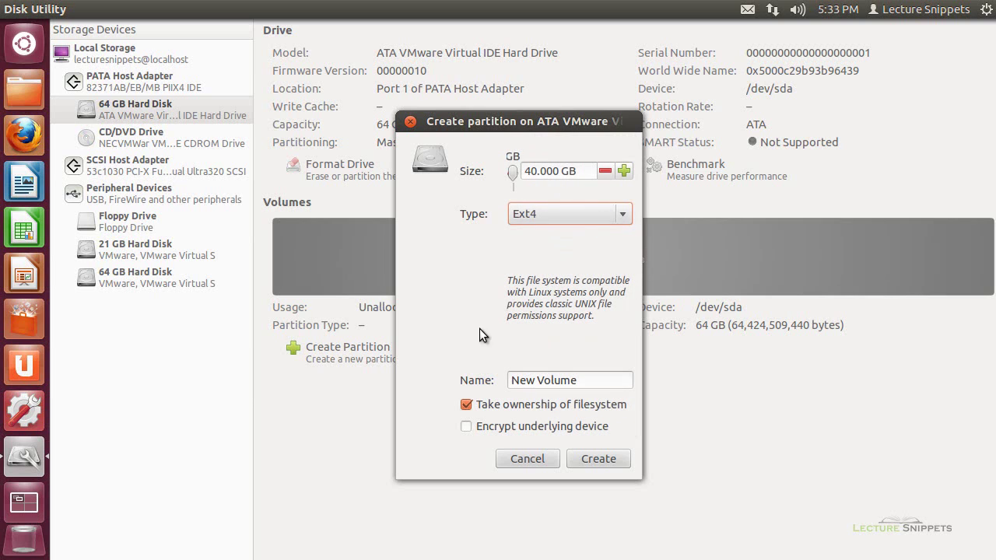
left_click_drag(586, 381, 467, 365)
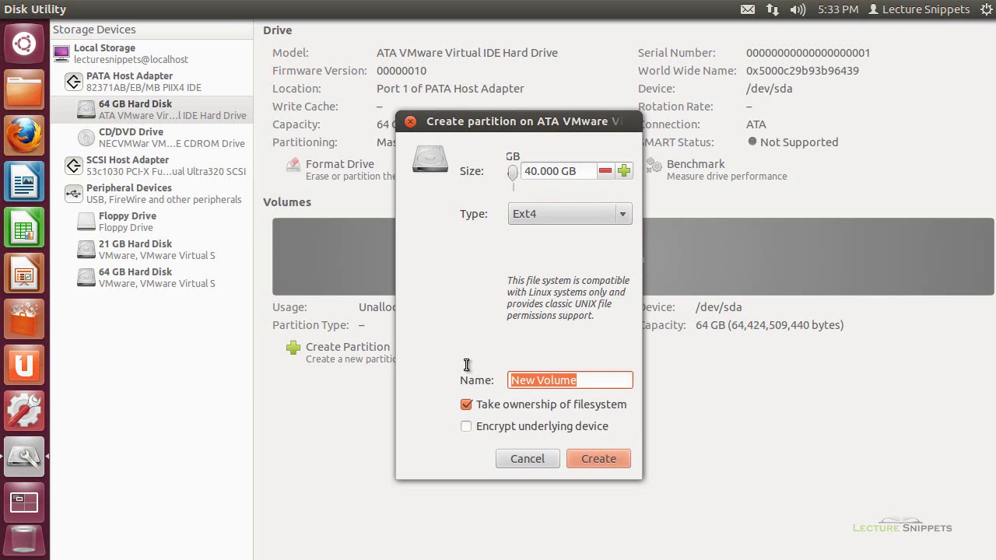
type("Backup")
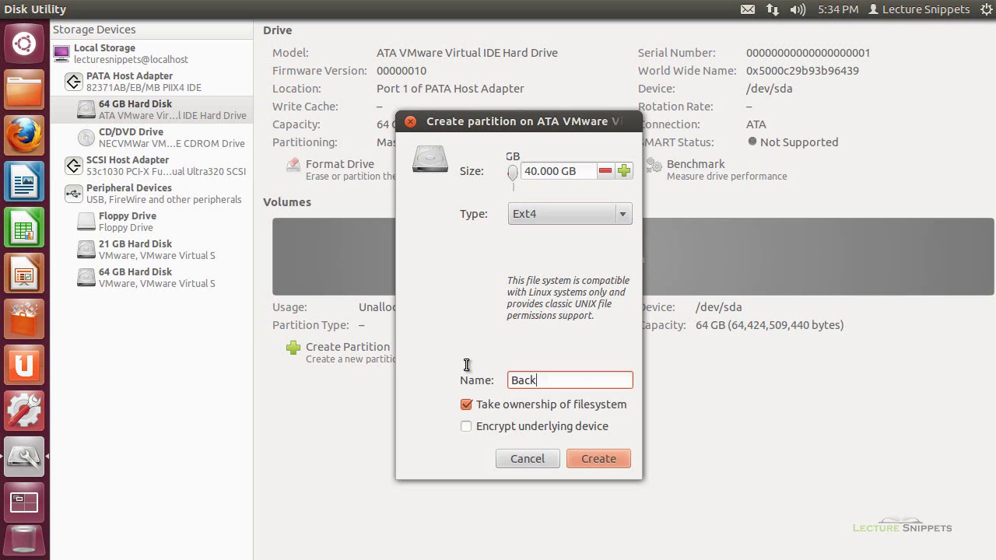
left_click(598, 455)
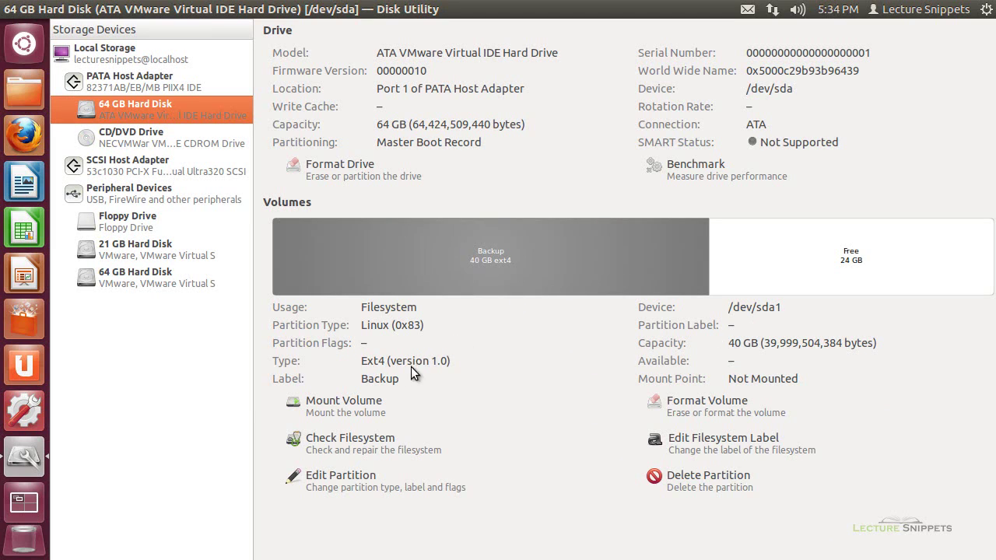
Mount the Backup volume and view its contents in the file manager, closing that window when done
left_click(357, 408)
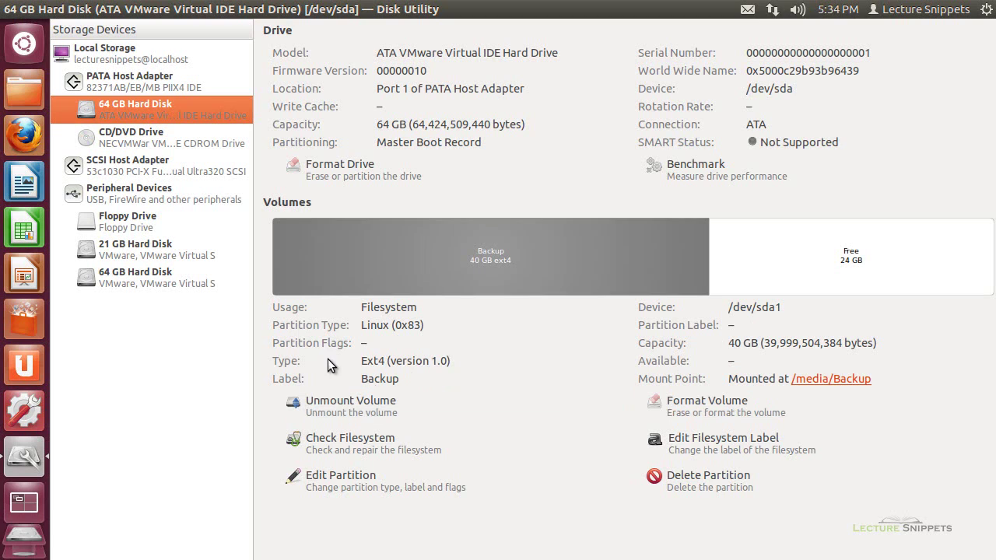
left_click(823, 381)
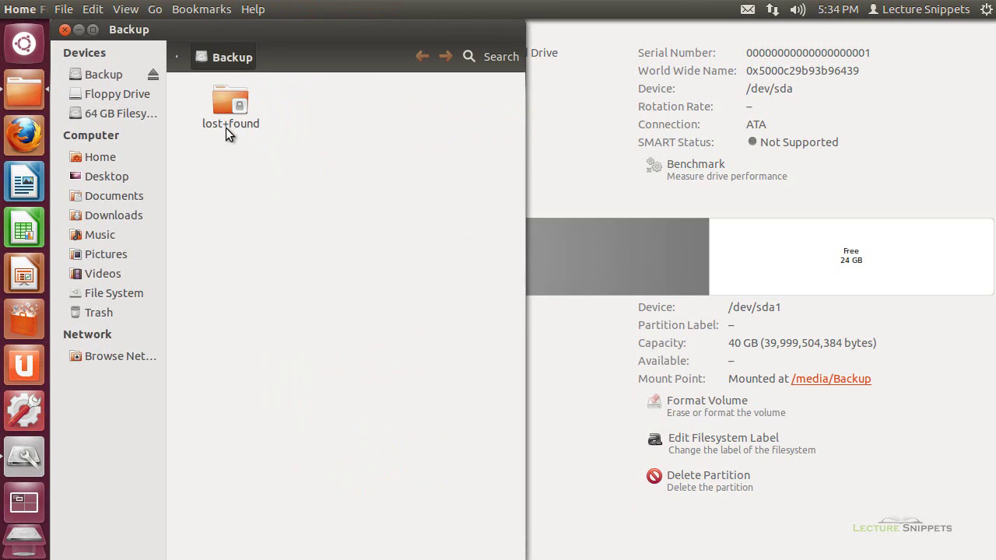
left_click(65, 30)
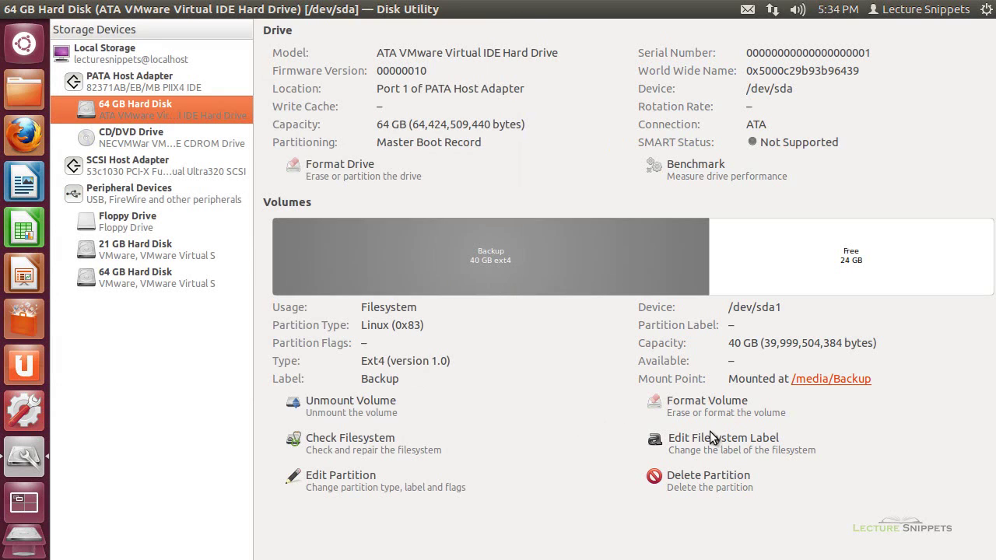
Try to delete the Backup partition while it is still mounted
left_click(580, 263)
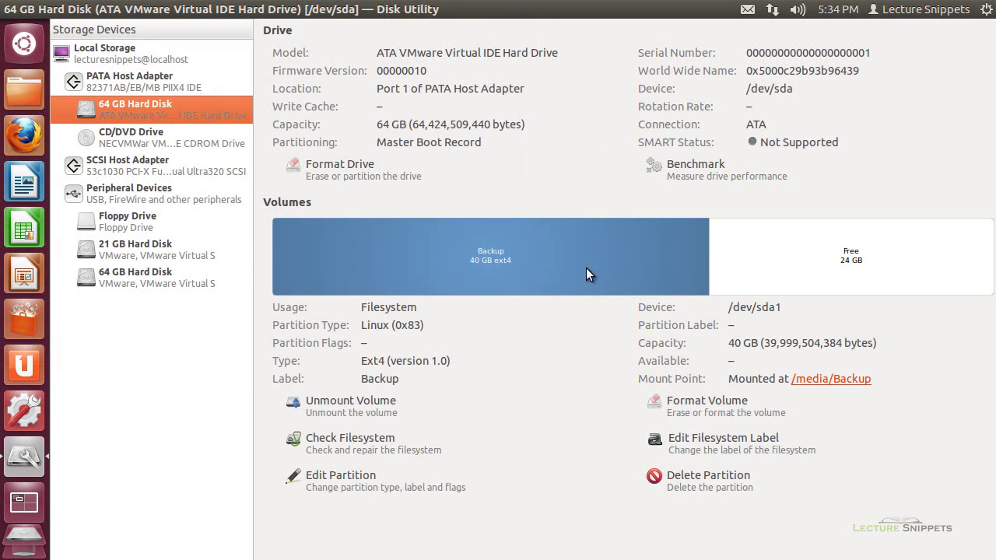
left_click(699, 487)
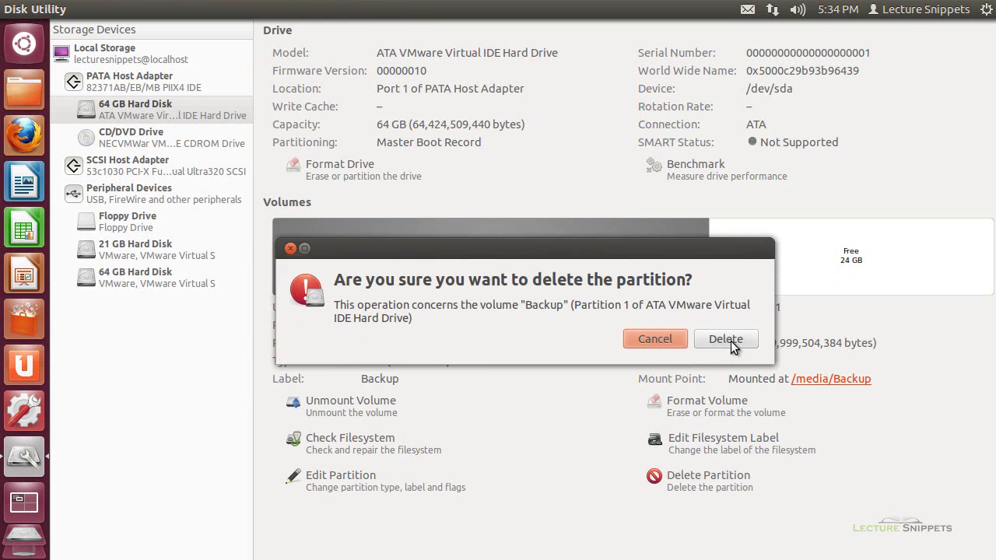
left_click(729, 340)
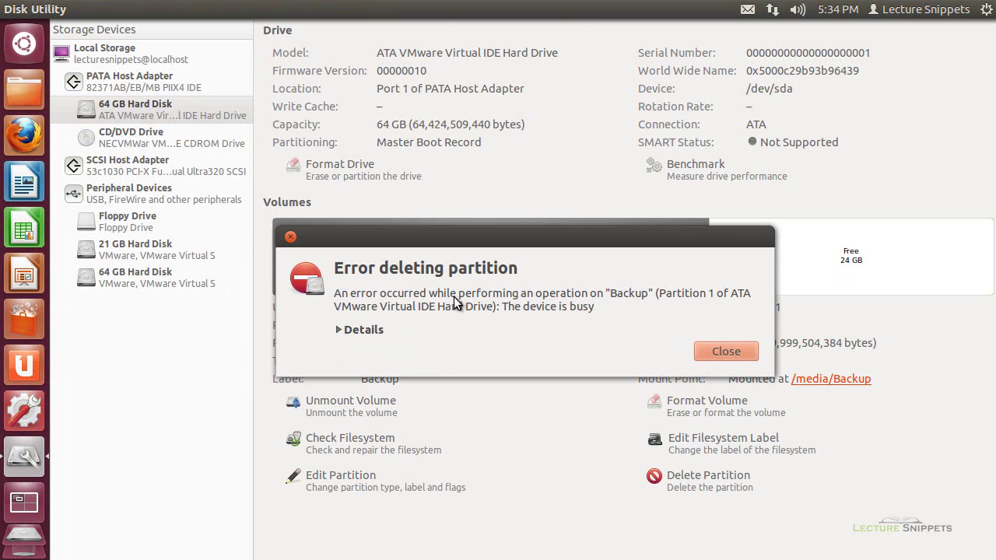
left_click(728, 352)
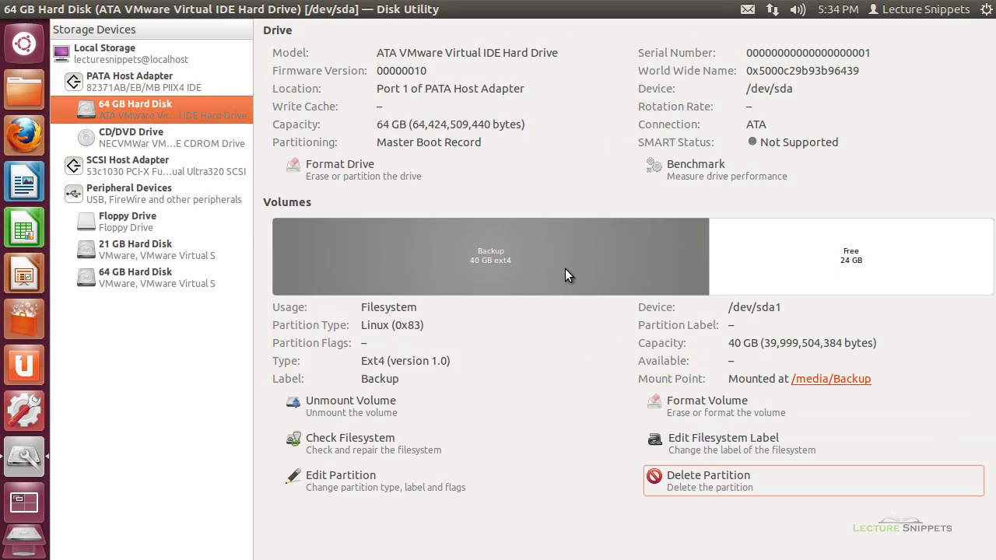
Unmount the Backup volume and delete its partition
left_click(375, 408)
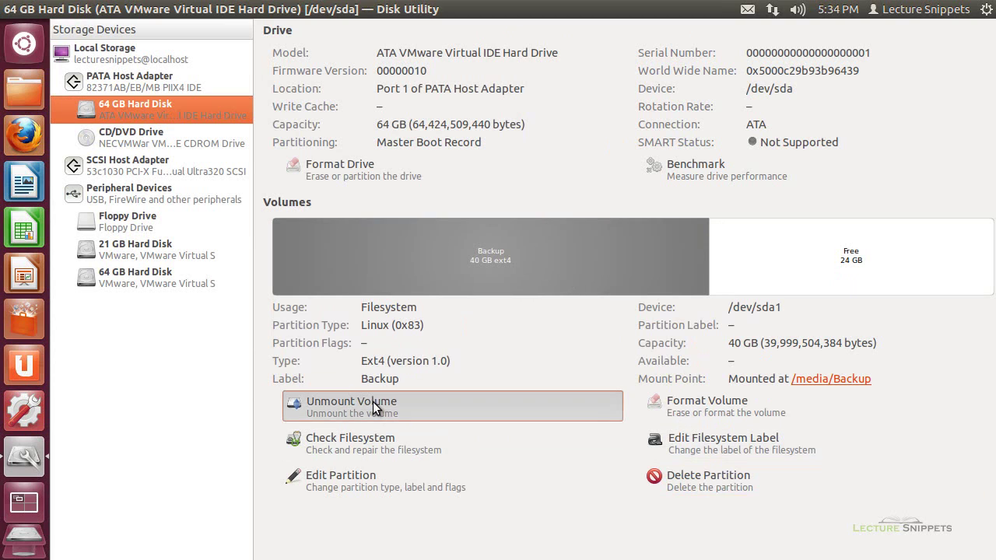
left_click(590, 282)
left_click(688, 474)
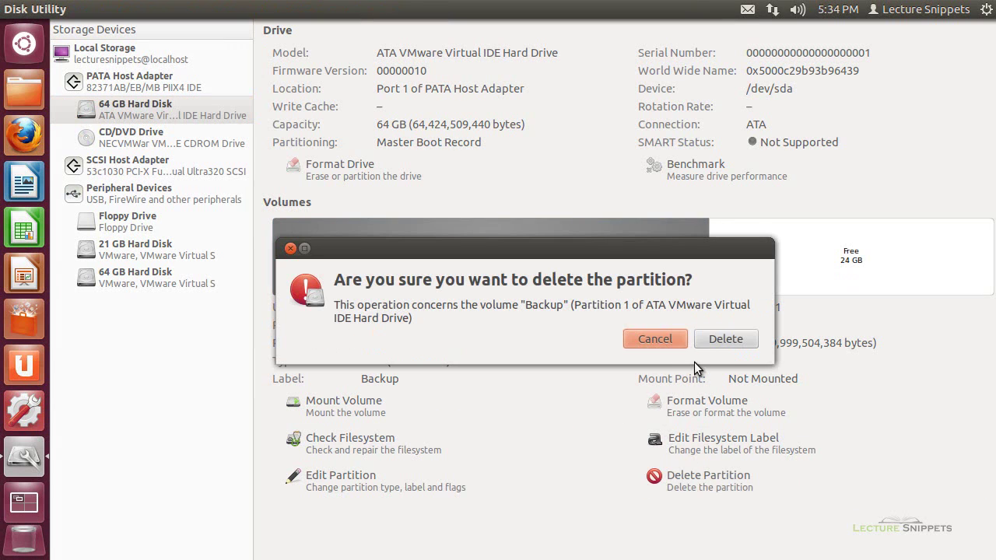
left_click(727, 340)
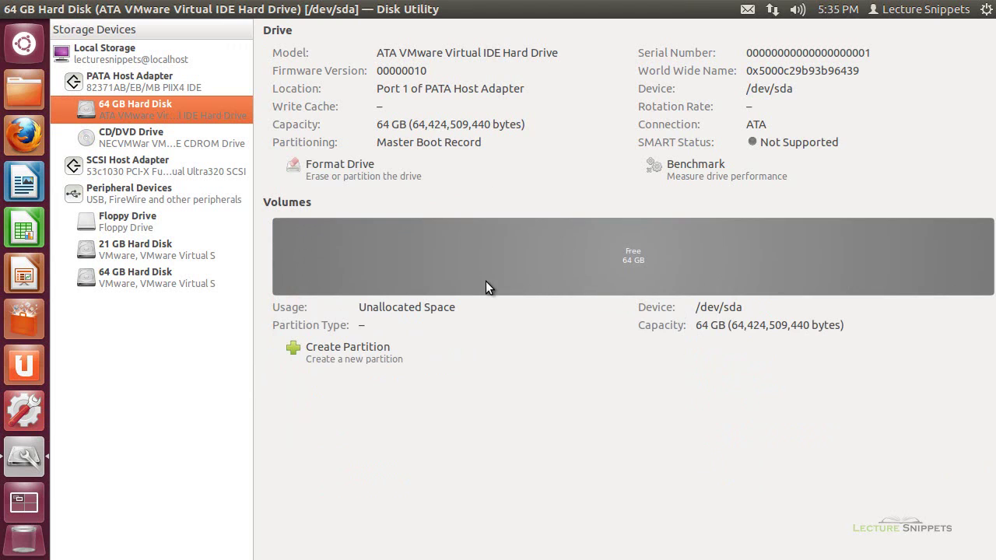
Format the 64 GB ATA hard disk with the "Don't partition" scheme
left_click(345, 171)
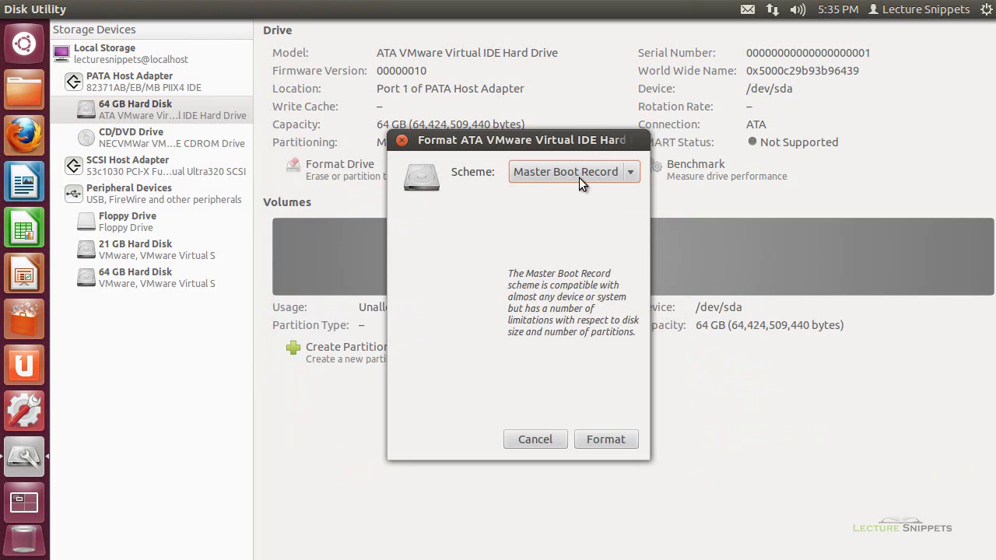
left_click(631, 173)
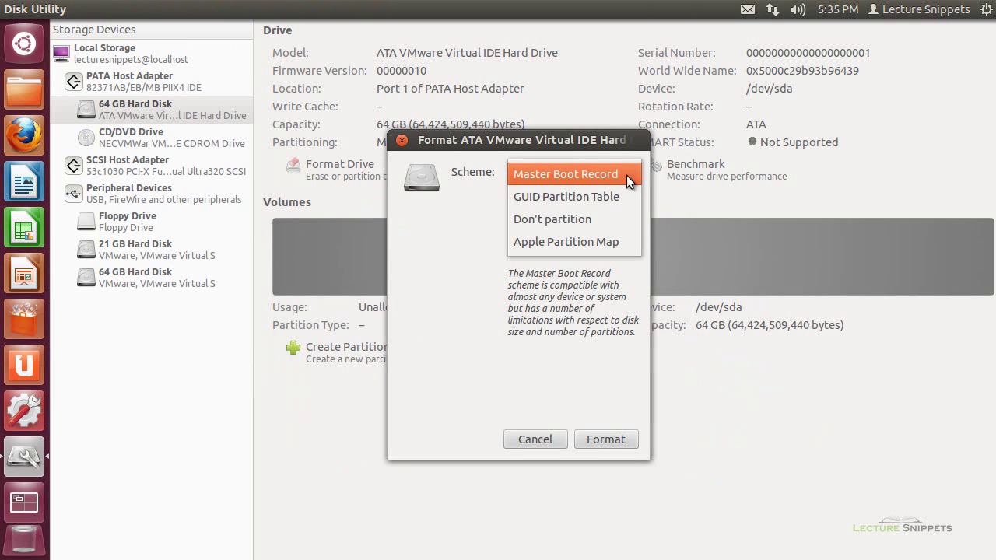
left_click(550, 219)
left_click(606, 366)
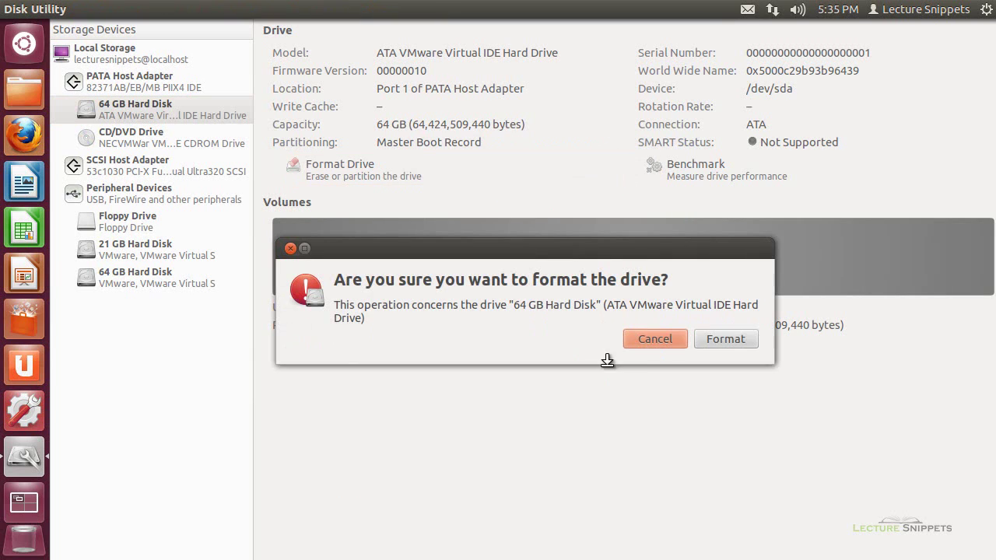
left_click(712, 339)
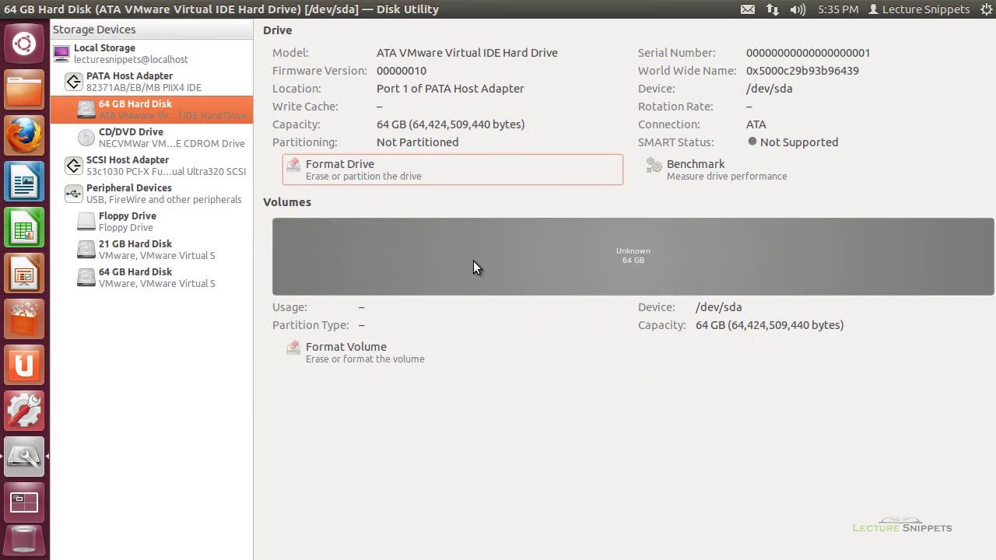
Format the whole-disk volume on the 64 GB ATA hard disk as NTFS with the name Backup
left_click(356, 358)
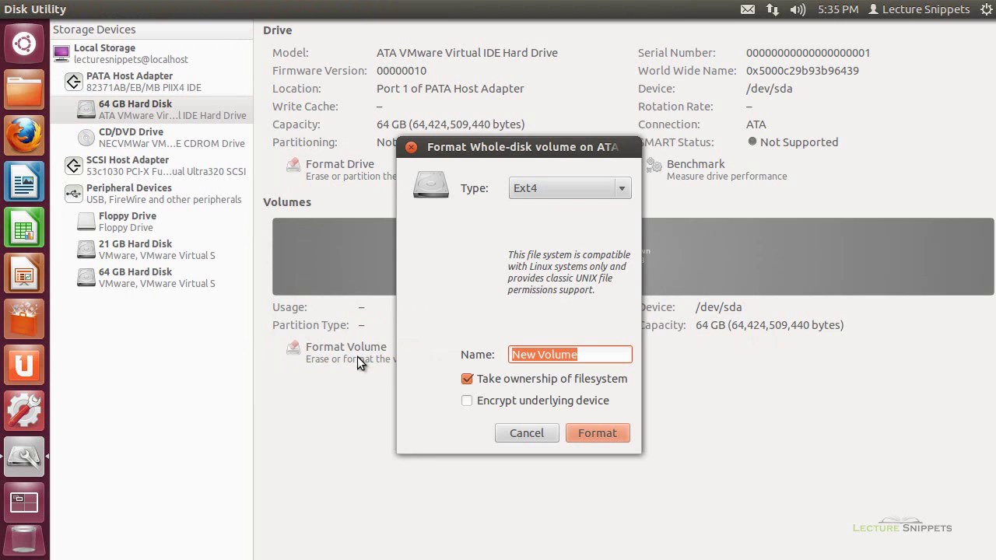
left_click(624, 192)
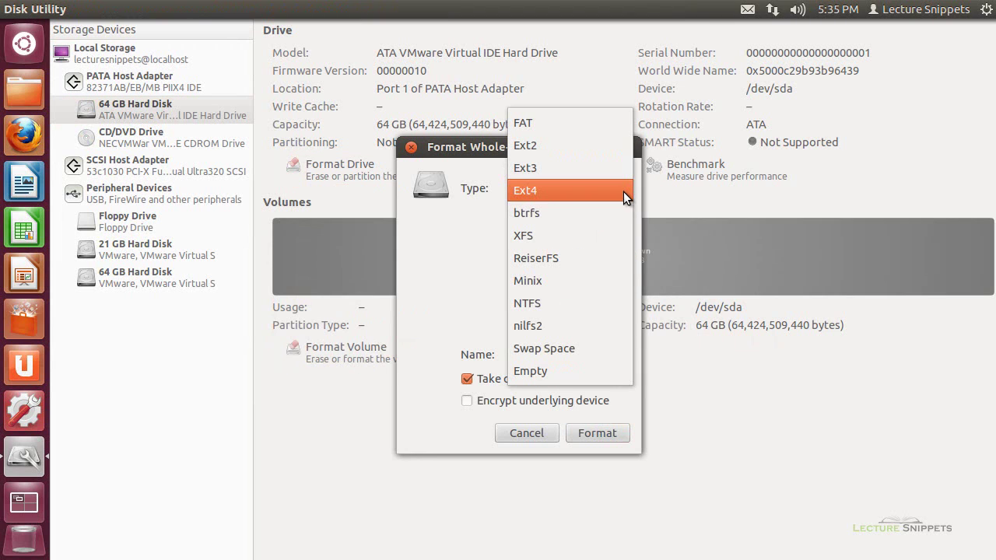
left_click(543, 304)
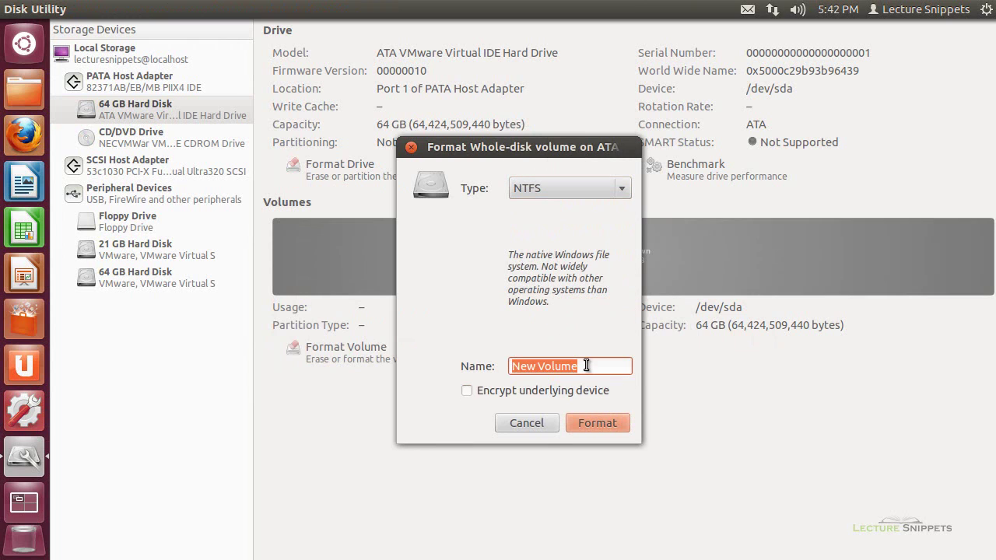
left_click_drag(584, 366, 470, 356)
type("Backup")
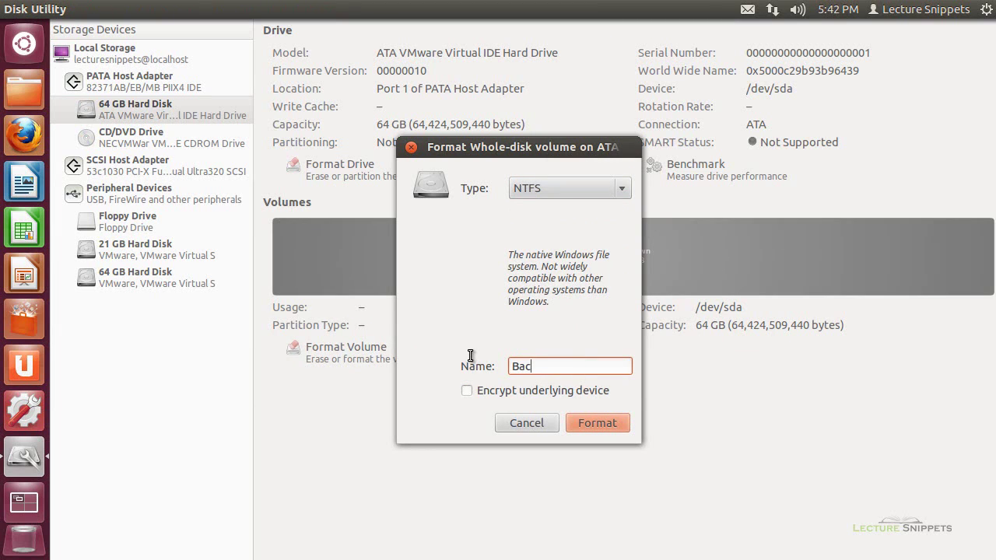
left_click(597, 423)
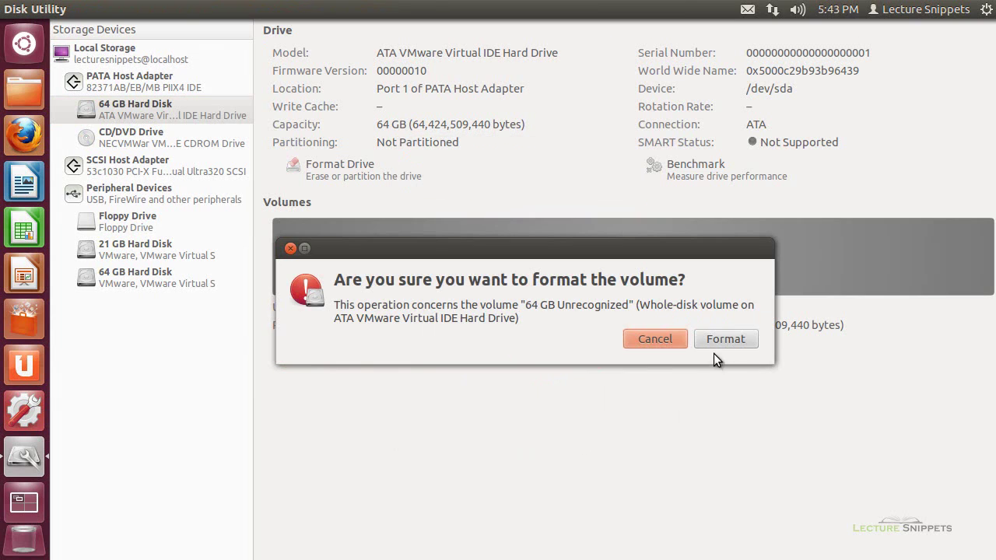
left_click(733, 339)
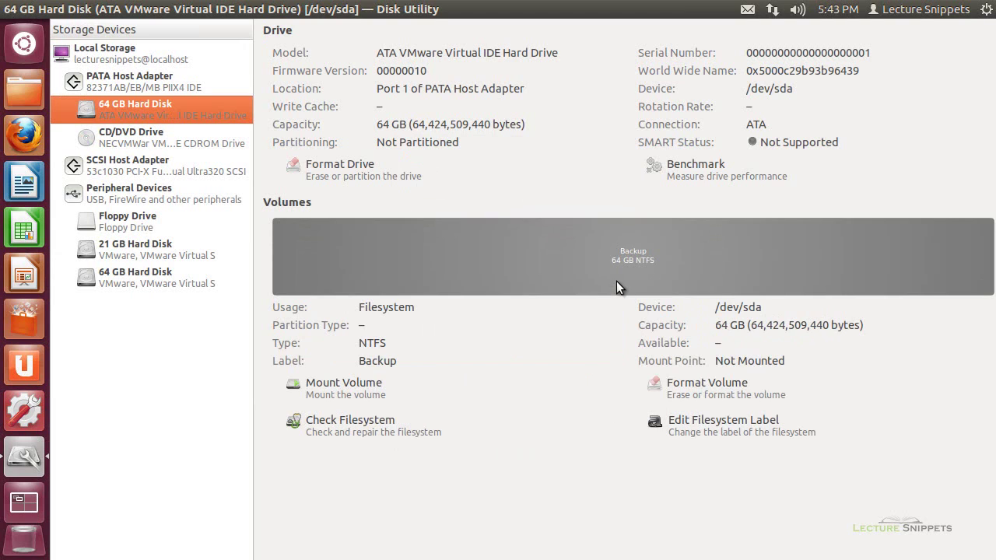
Mount the whole-disk NTFS Backup volume and open its /media/Backup mount point to view the contents, closing the file window when done
left_click(708, 277)
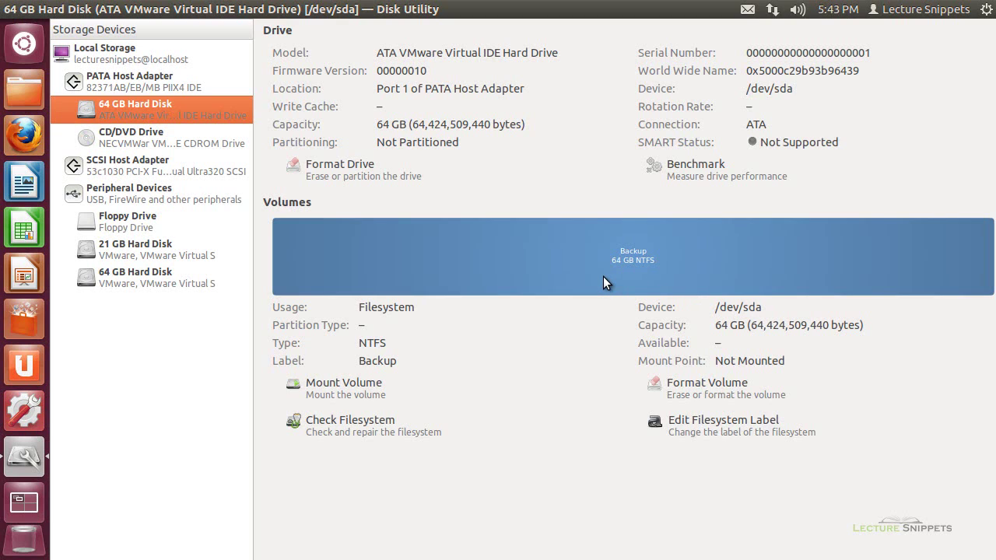
left_click(350, 389)
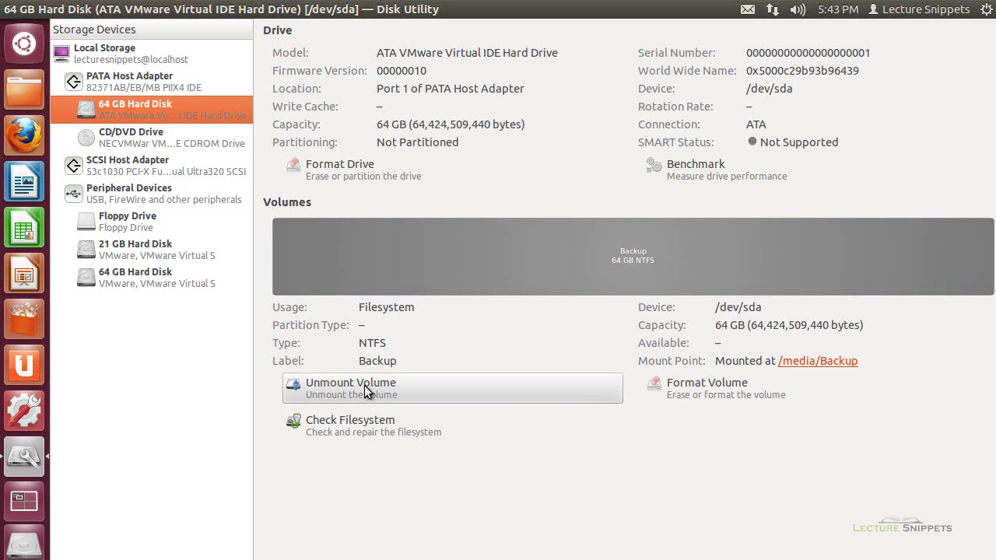
left_click(811, 362)
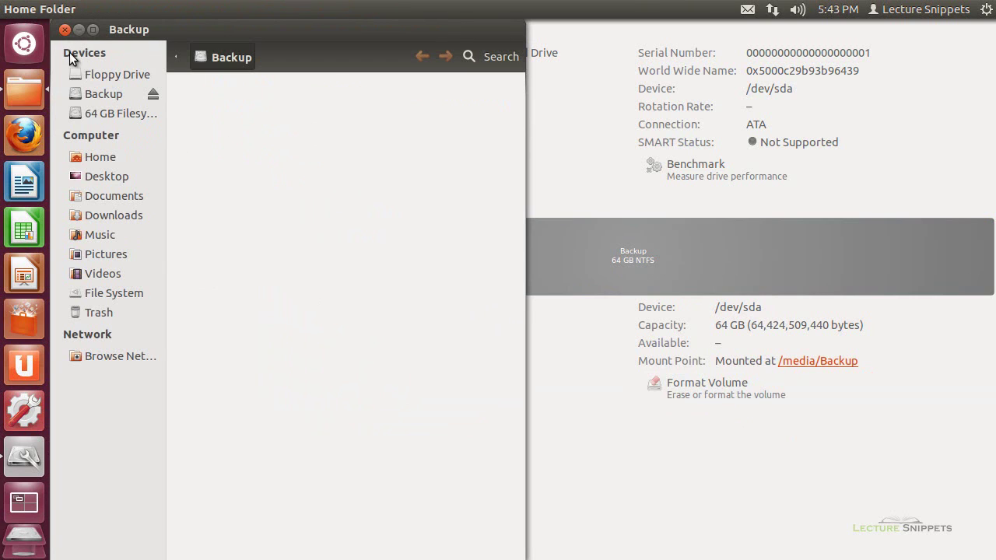
left_click(65, 30)
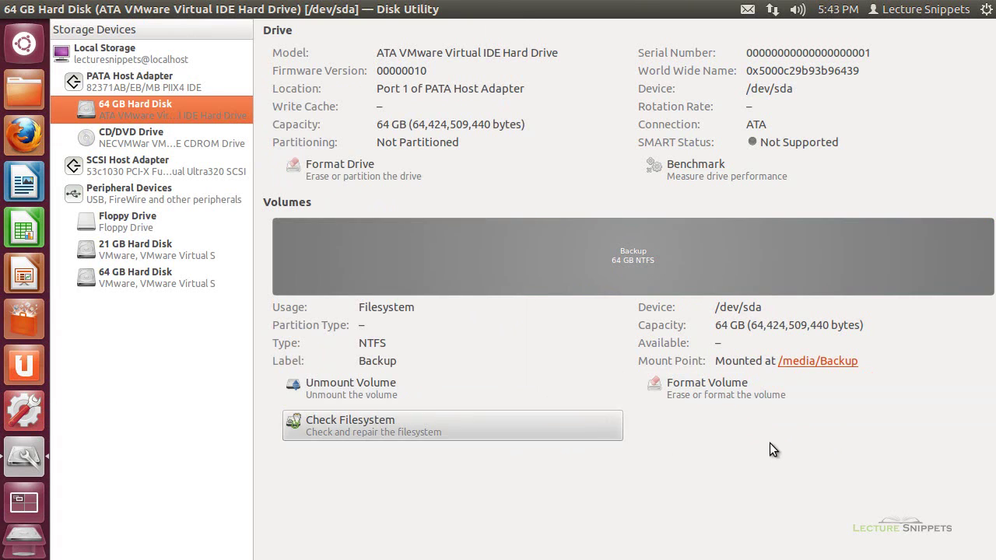